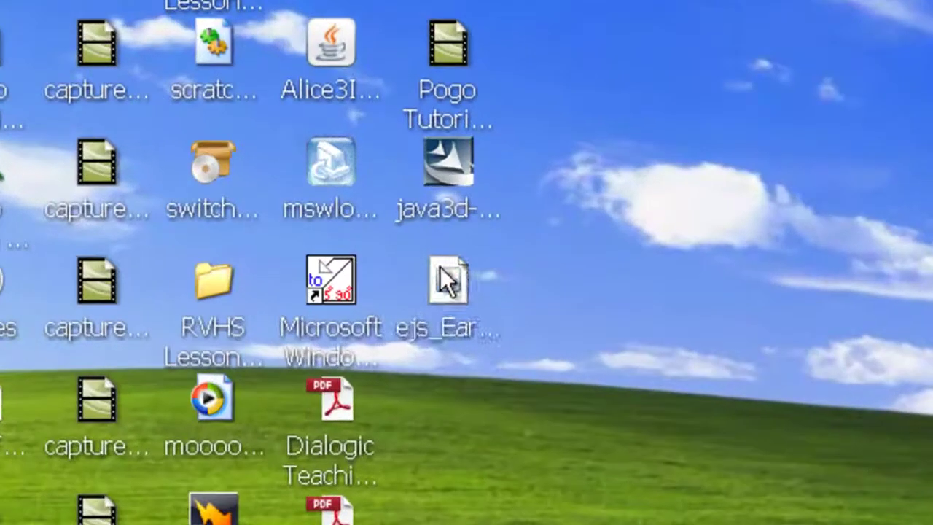
Open the Earth and satellite simulation file from the desktop and maximize its Geostationary Earth Orbit Satellite Model window
double_click(351, 230)
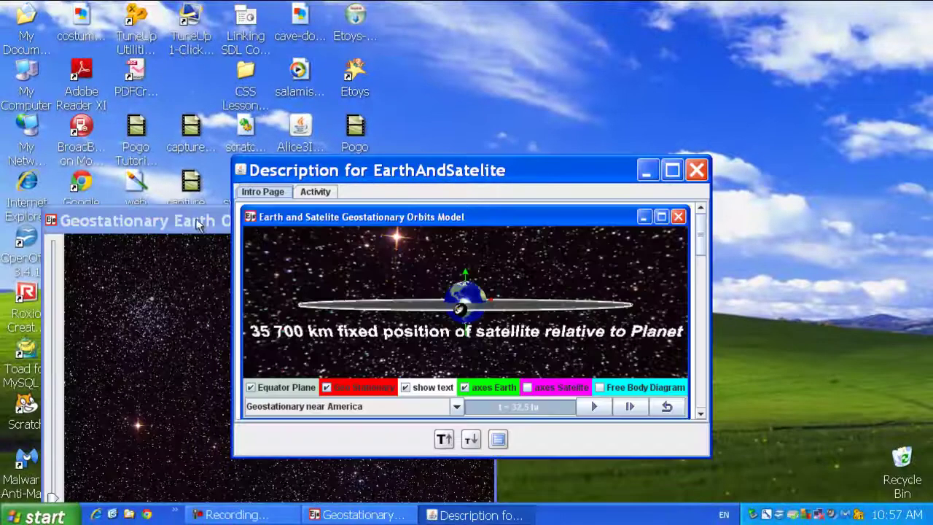
left_click_drag(197, 224, 222, 116)
left_click(453, 120)
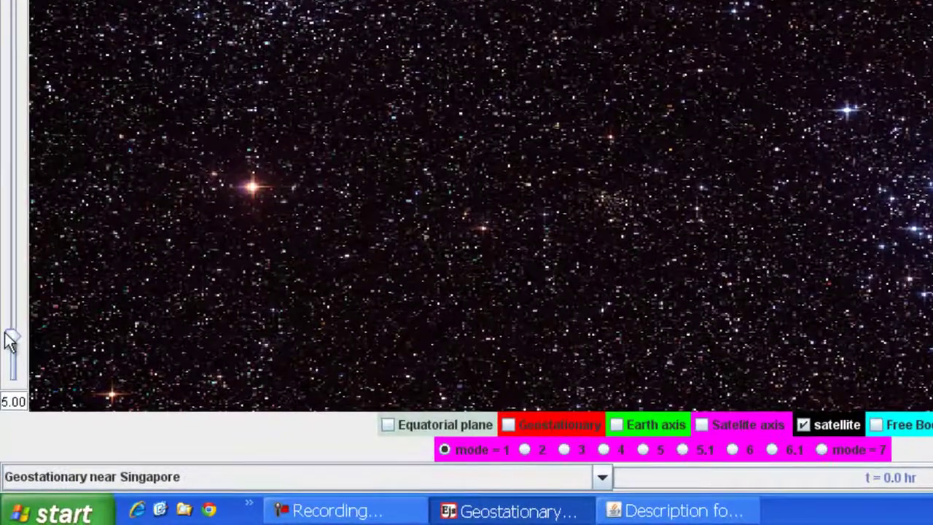
Show the Geostationary, Earth axis and Satelite axis overlays, and run the mode 1 simulation to 24.0 hr
left_click_drag(8, 394, 8, 410)
left_click_drag(11, 361, 10, 337)
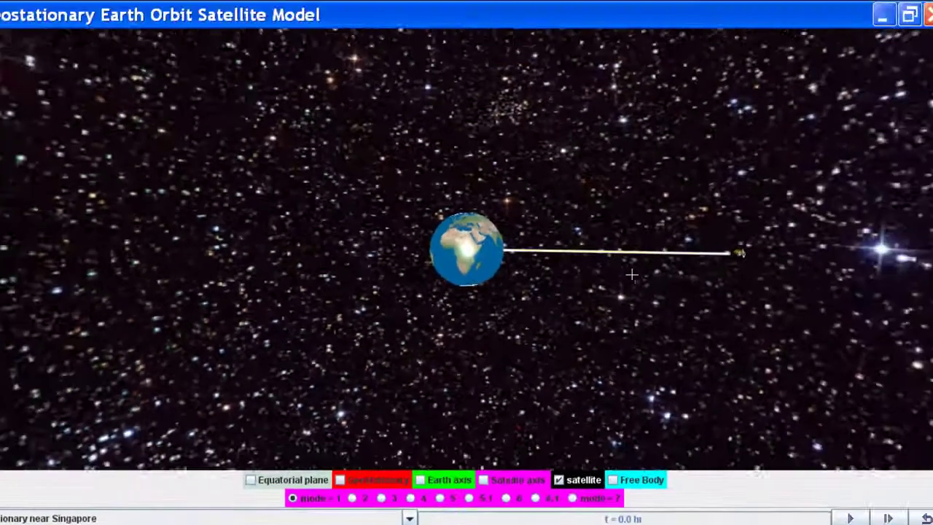
left_click_drag(632, 275, 439, 344)
scroll(629, 283, "down", 2)
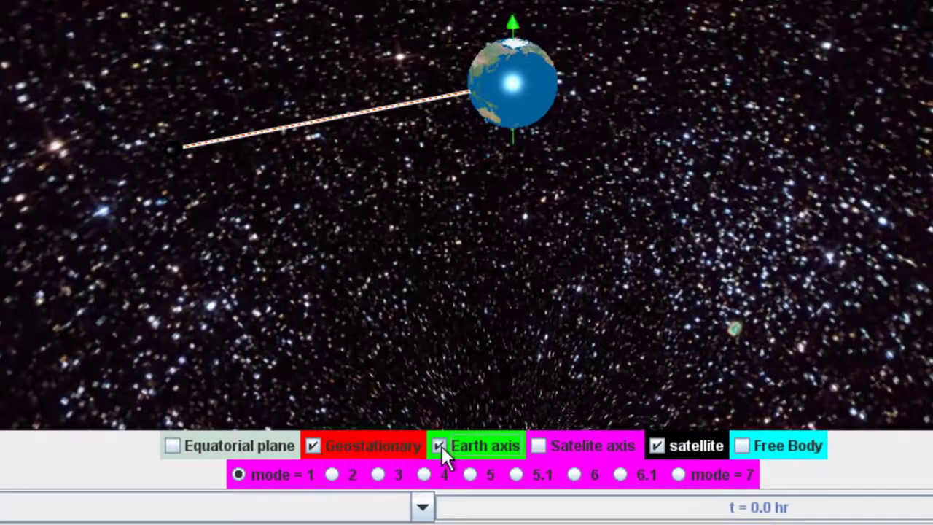
left_click(541, 446)
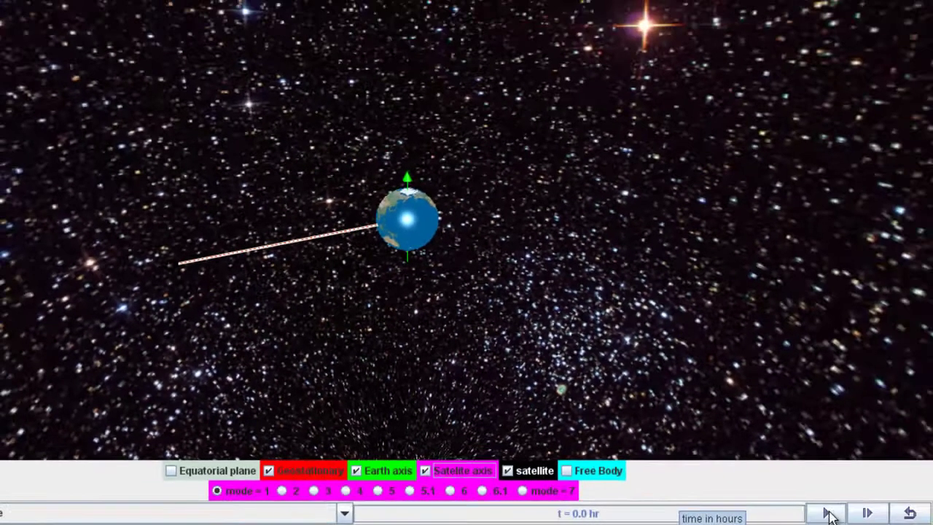
left_click(829, 515)
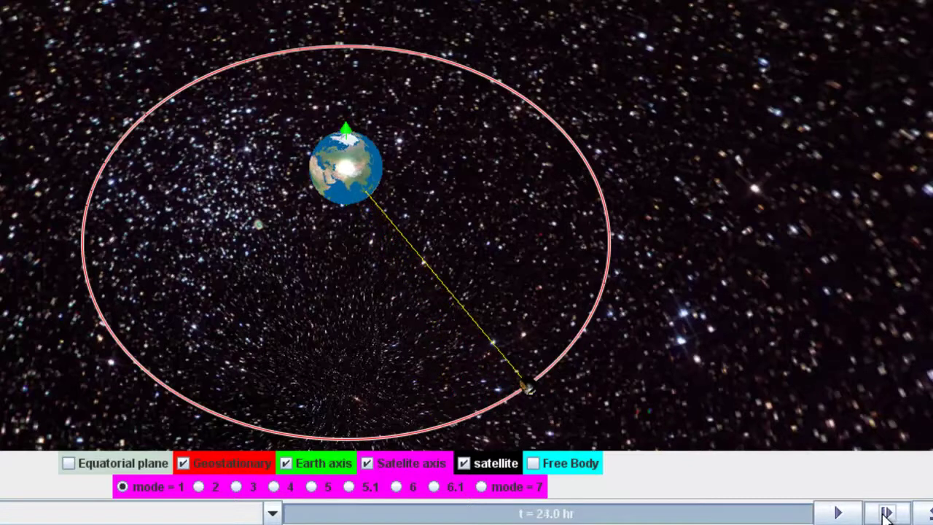
left_click_drag(579, 400, 571, 393)
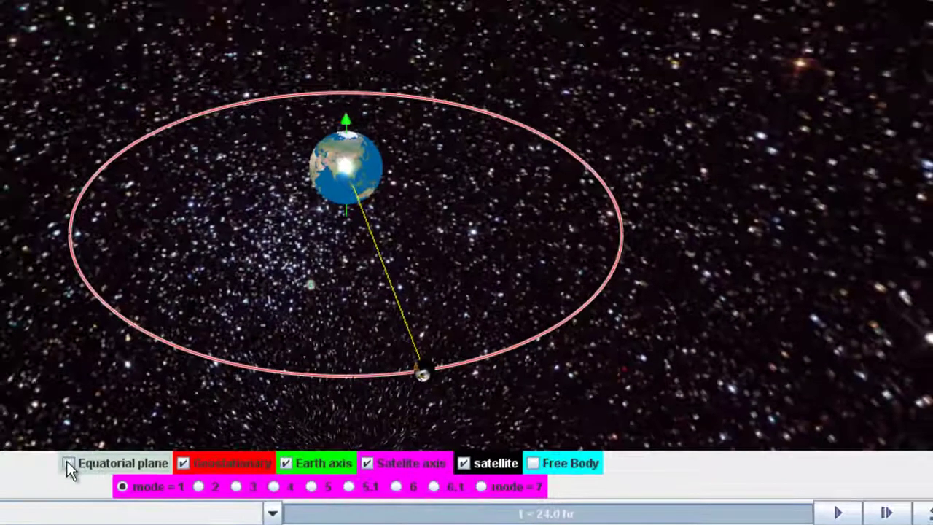
Display the equatorial plane around the Earth, and turn the free body force display on and off again
left_click(67, 463)
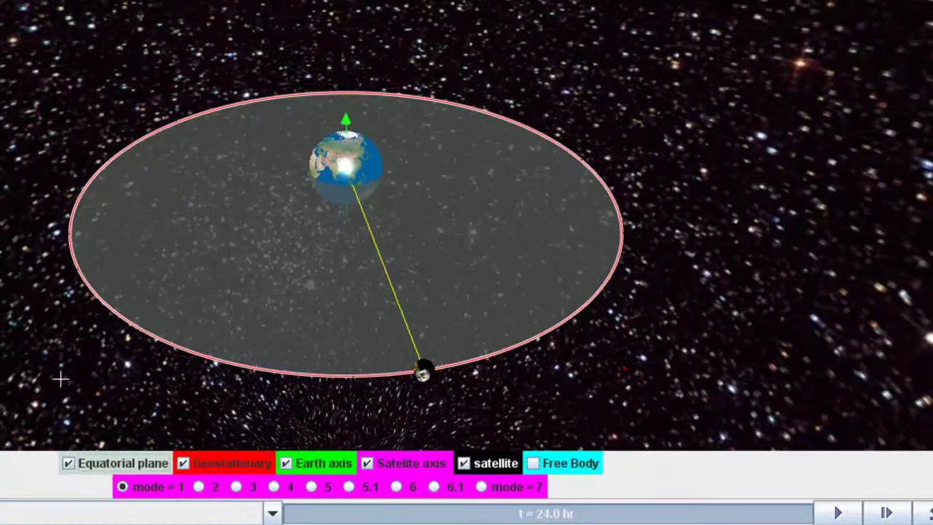
left_click_drag(83, 354, 194, 347)
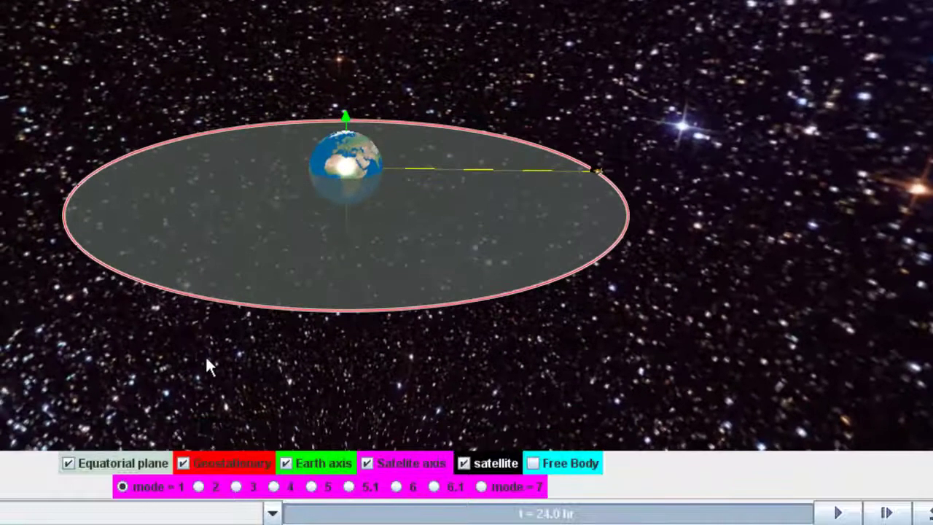
left_click(531, 463)
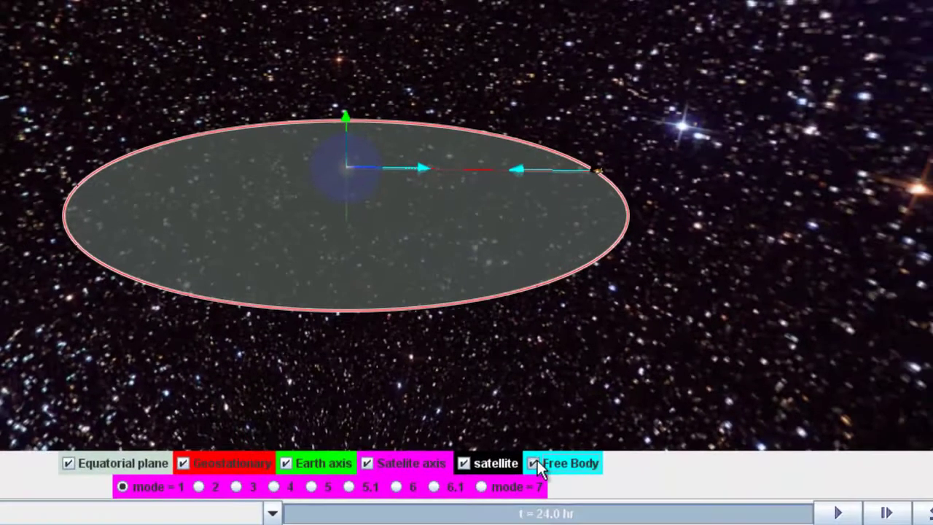
left_click(533, 463)
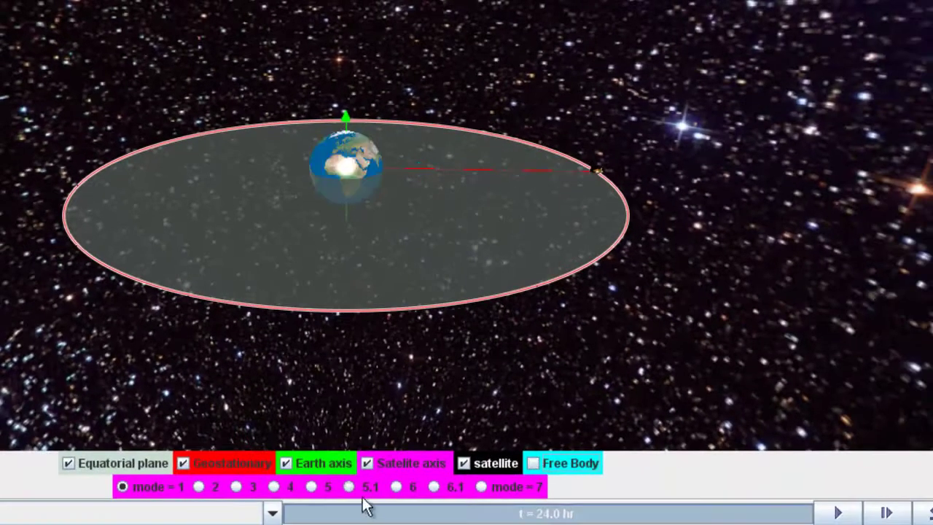
Switch the satellite model to mode 2 and run the simulation
left_click(199, 487)
left_click(835, 513)
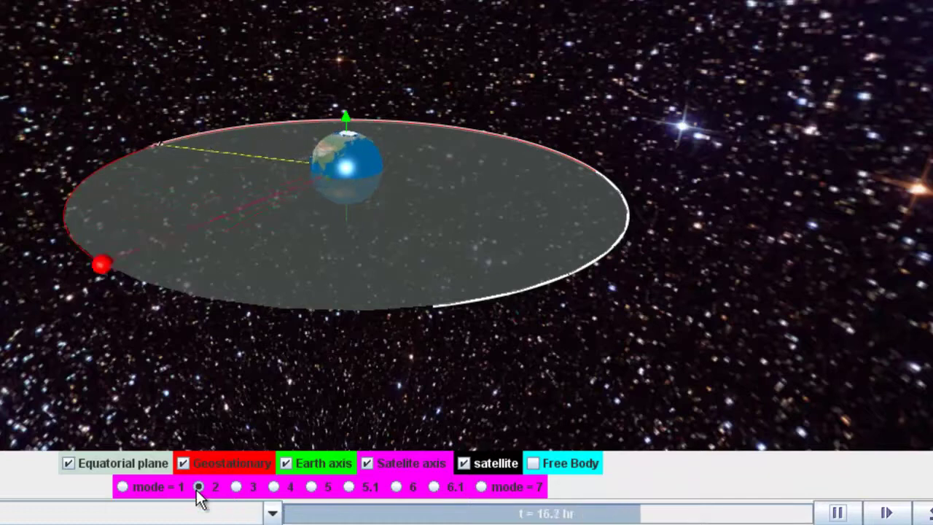
Switch to mode 3, run and step the simulation to 24.0 hr, and examine the satellite's orbit against the geostationary one
left_click(236, 487)
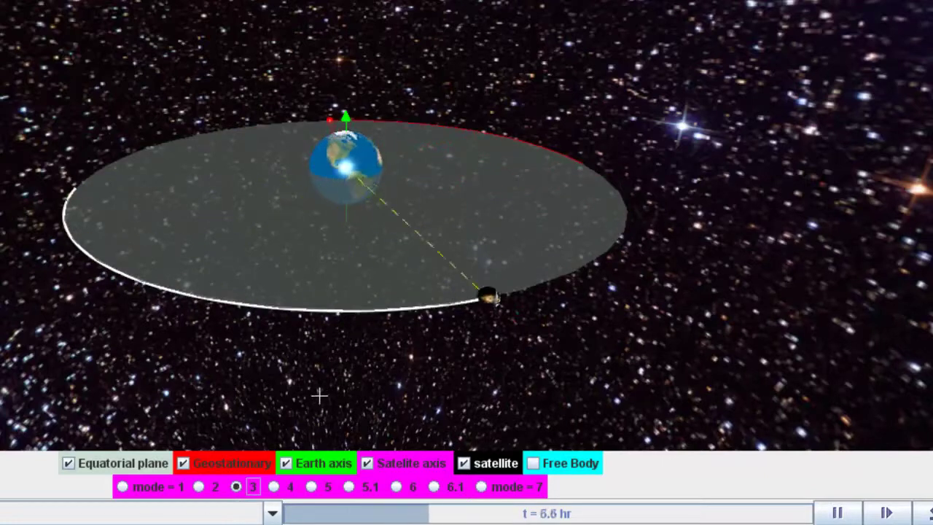
left_click_drag(408, 329, 527, 403)
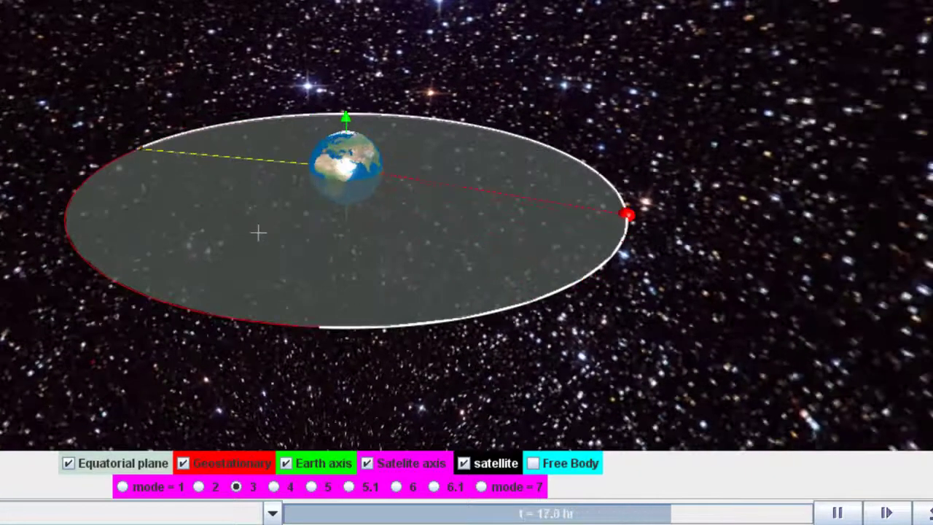
left_click(839, 513)
left_click(886, 514)
left_click(886, 514)
left_click(886, 513)
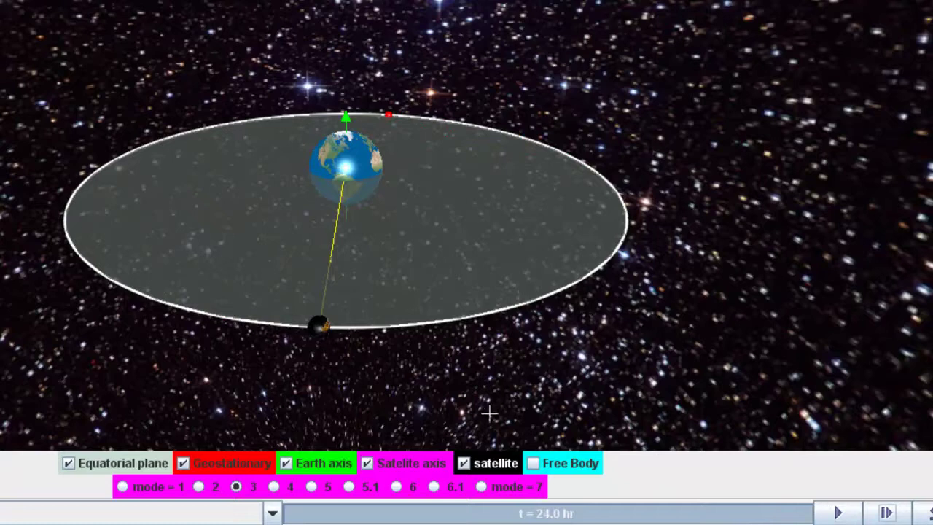
left_click_drag(488, 414, 536, 425)
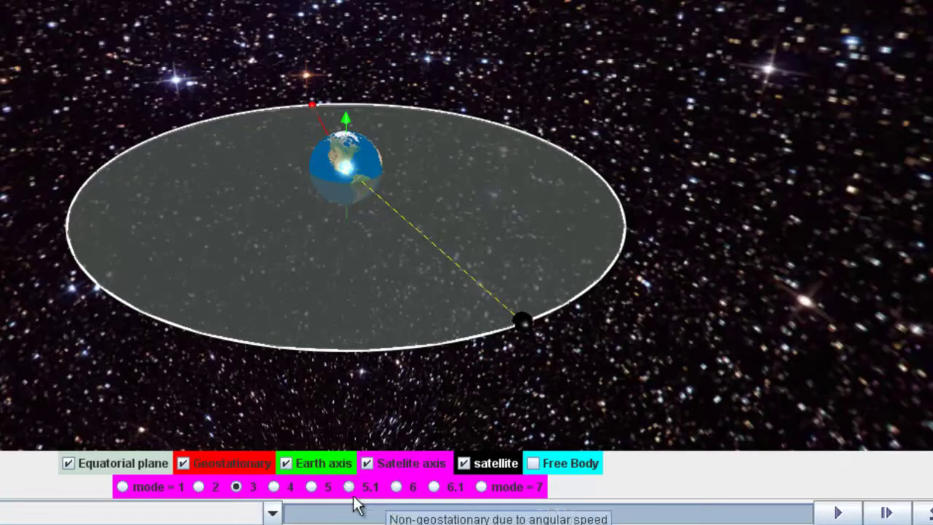
Run the simulation in mode 4, pause it near the end of the day, and advance it in single steps to 24.0 hr
left_click(274, 488)
left_click(824, 514)
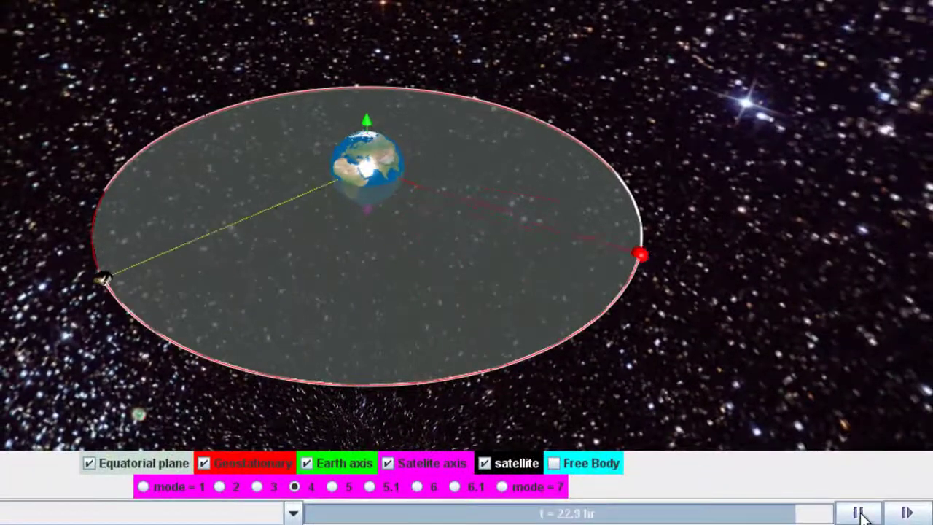
left_click(861, 514)
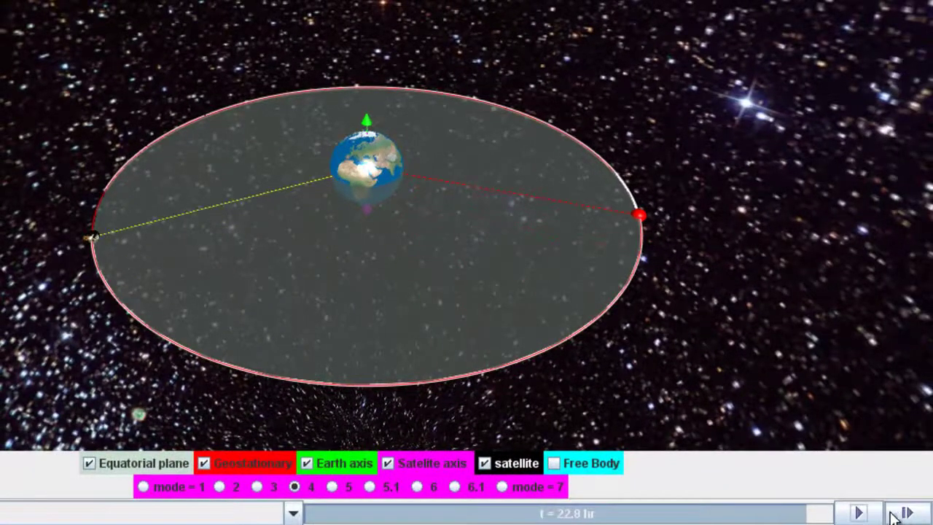
left_click_drag(704, 406, 744, 419)
left_click(904, 514)
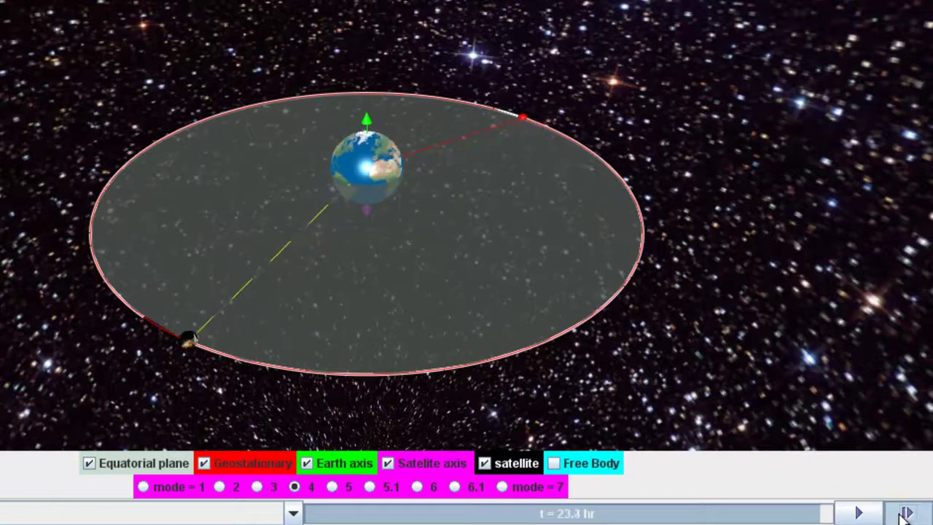
left_click(904, 514)
left_click(904, 514)
left_click(904, 514)
left_click(904, 514)
left_click_drag(411, 406, 452, 376)
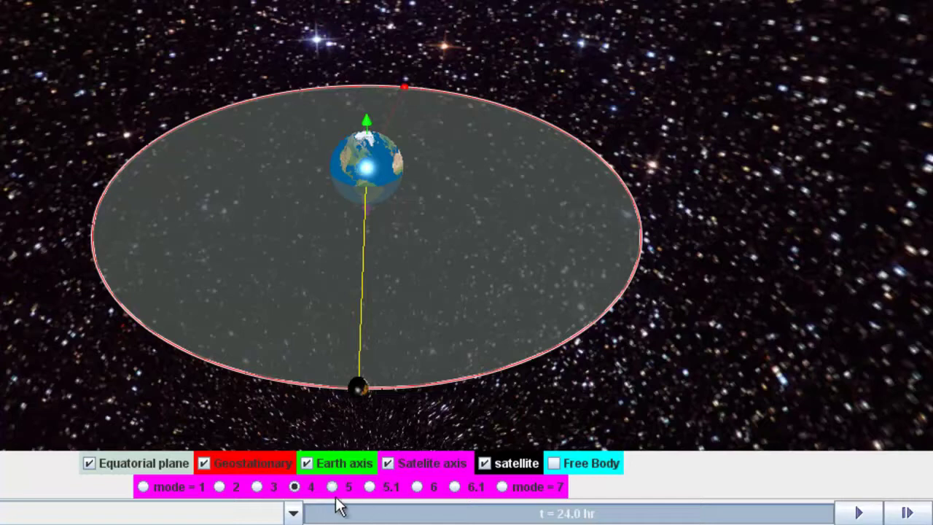
Run the mode 5.1 circular motion at R=10.5*Re, pause it at 48.3 hr, and examine the wider orbit
left_click(370, 486)
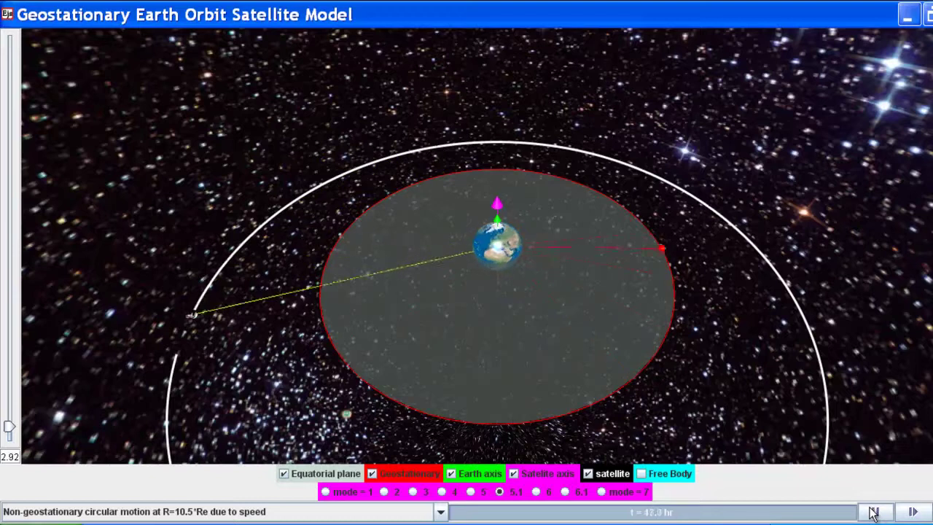
left_click(873, 512)
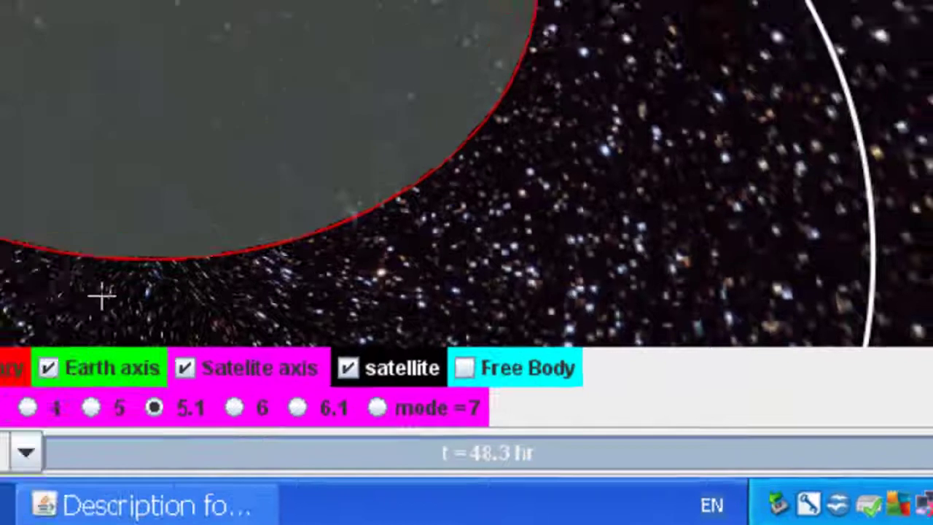
left_click_drag(100, 296, 518, 376)
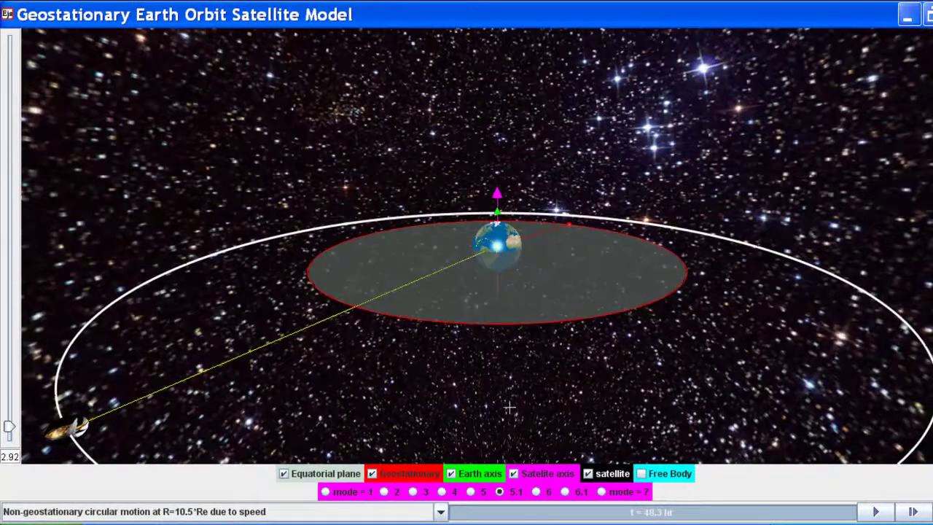
Run the generally non-geostationary mode 6 to 24.0 hr and examine the orbit's inclination to the equatorial plane
left_click(534, 494)
left_click_drag(492, 395, 585, 359)
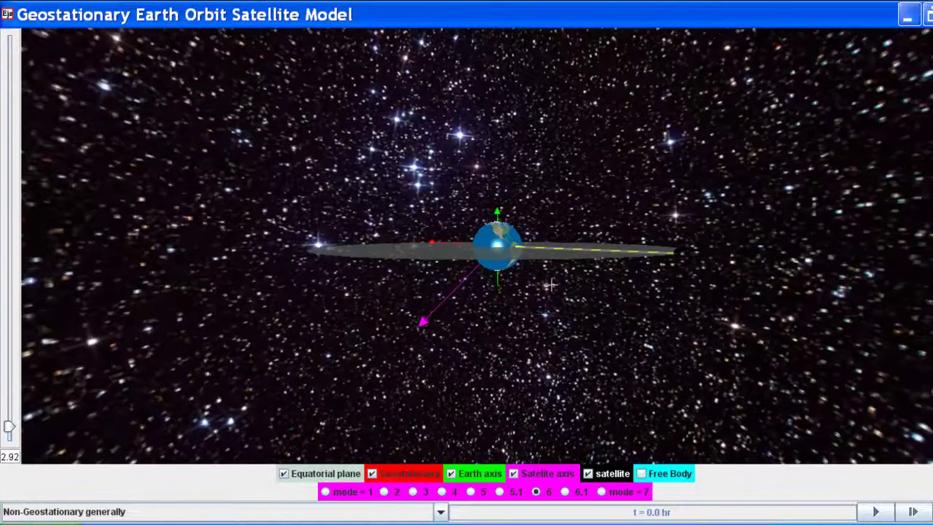
left_click_drag(555, 283, 547, 349)
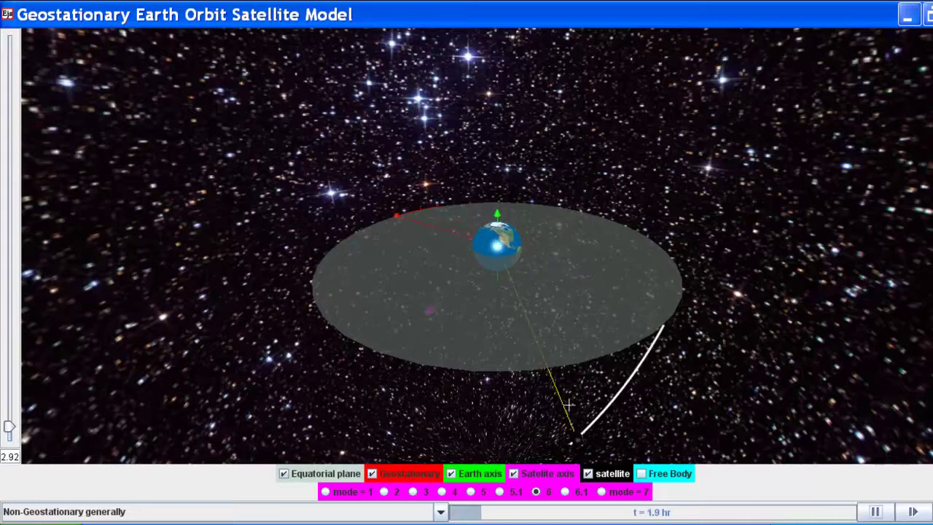
left_click_drag(567, 407, 499, 381)
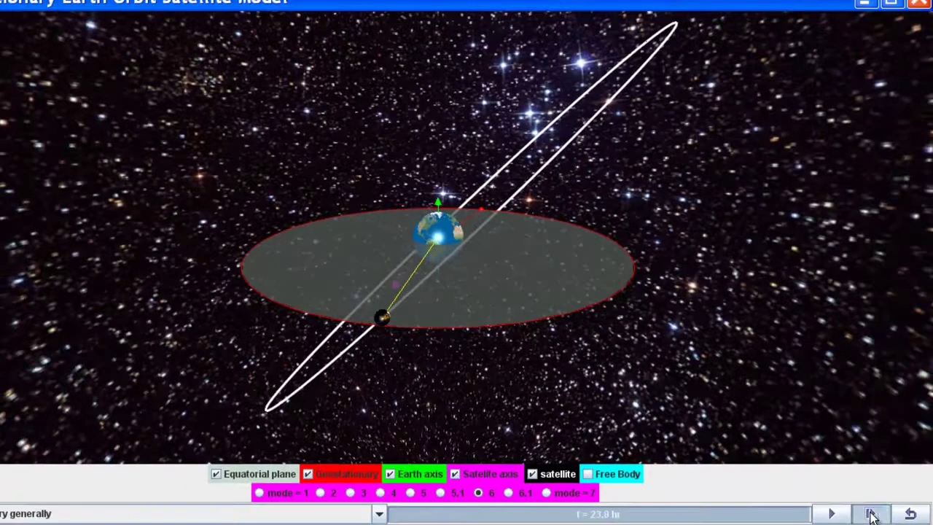
left_click_drag(504, 410, 490, 359)
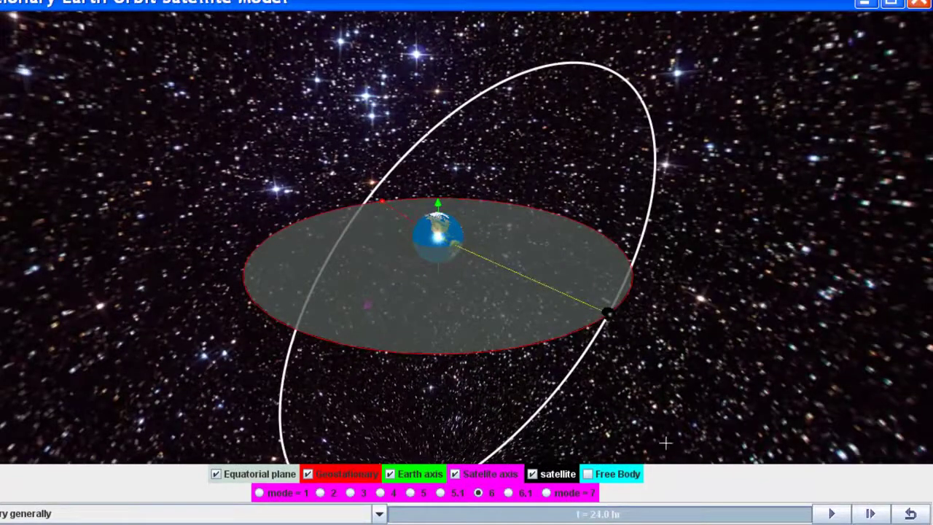
Run mode 7, pause it near the end of the day, step to 24.0 hr, and compare the orbit with the equatorial plane
left_click(547, 493)
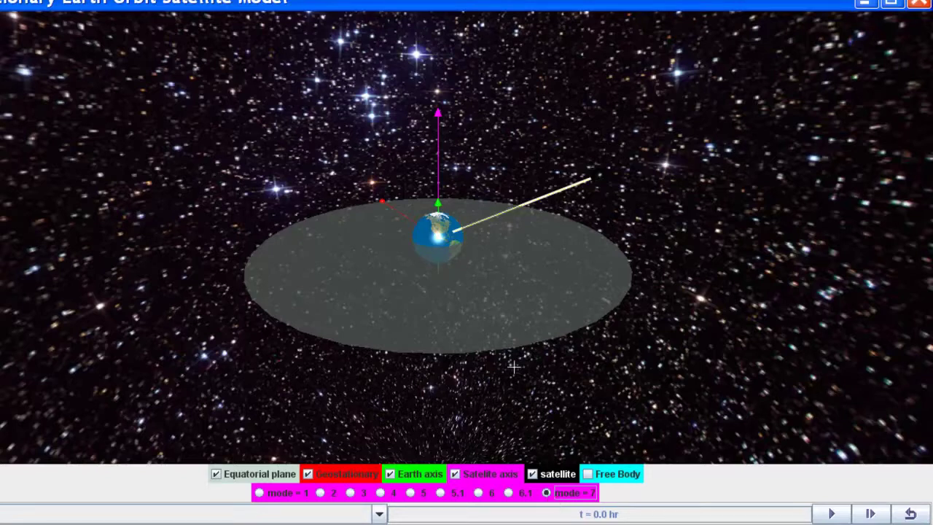
left_click_drag(432, 217, 456, 219)
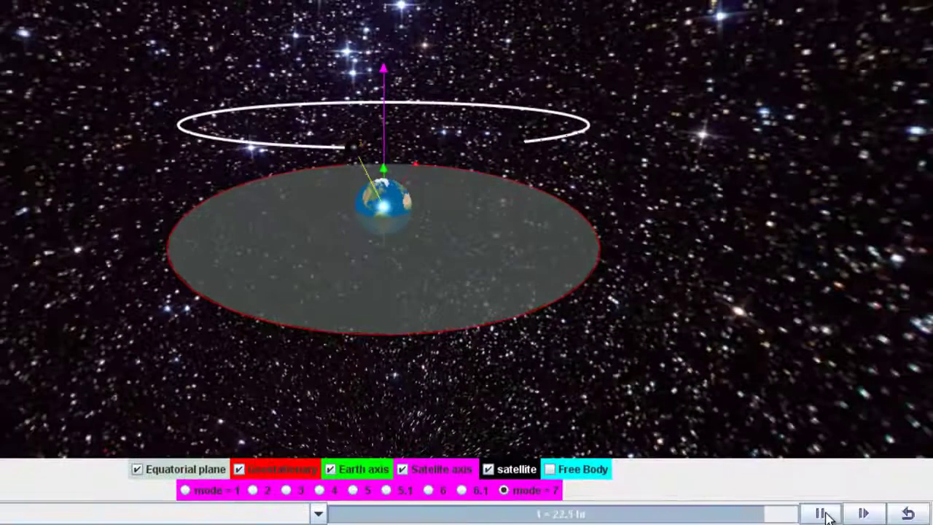
left_click(823, 514)
left_click(864, 515)
left_click(866, 516)
left_click(866, 516)
left_click(865, 516)
left_click(865, 516)
left_click(866, 516)
left_click(865, 514)
left_click(864, 514)
left_click(865, 514)
left_click(865, 515)
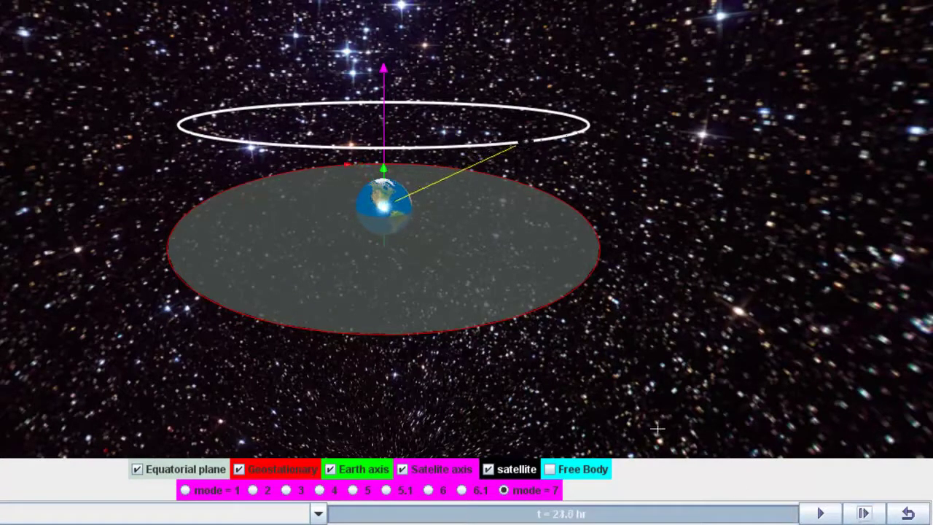
left_click_drag(660, 430, 649, 394)
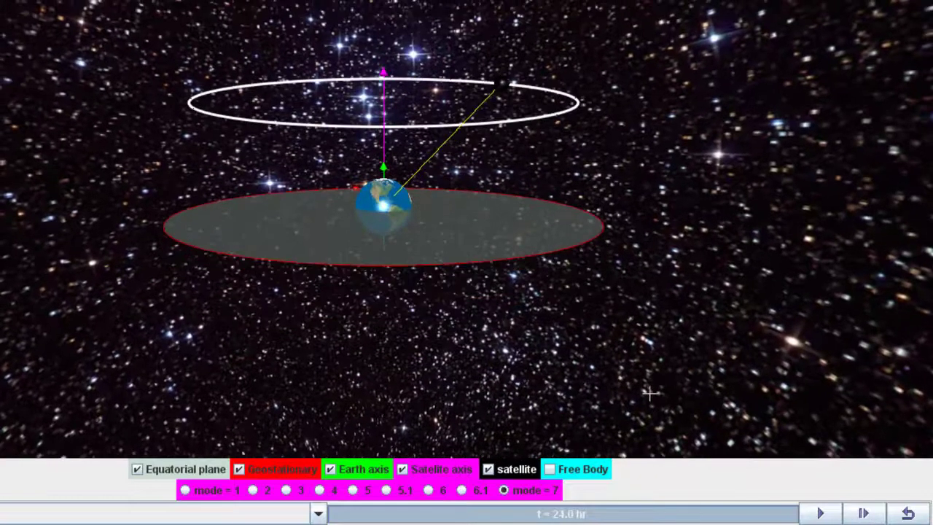